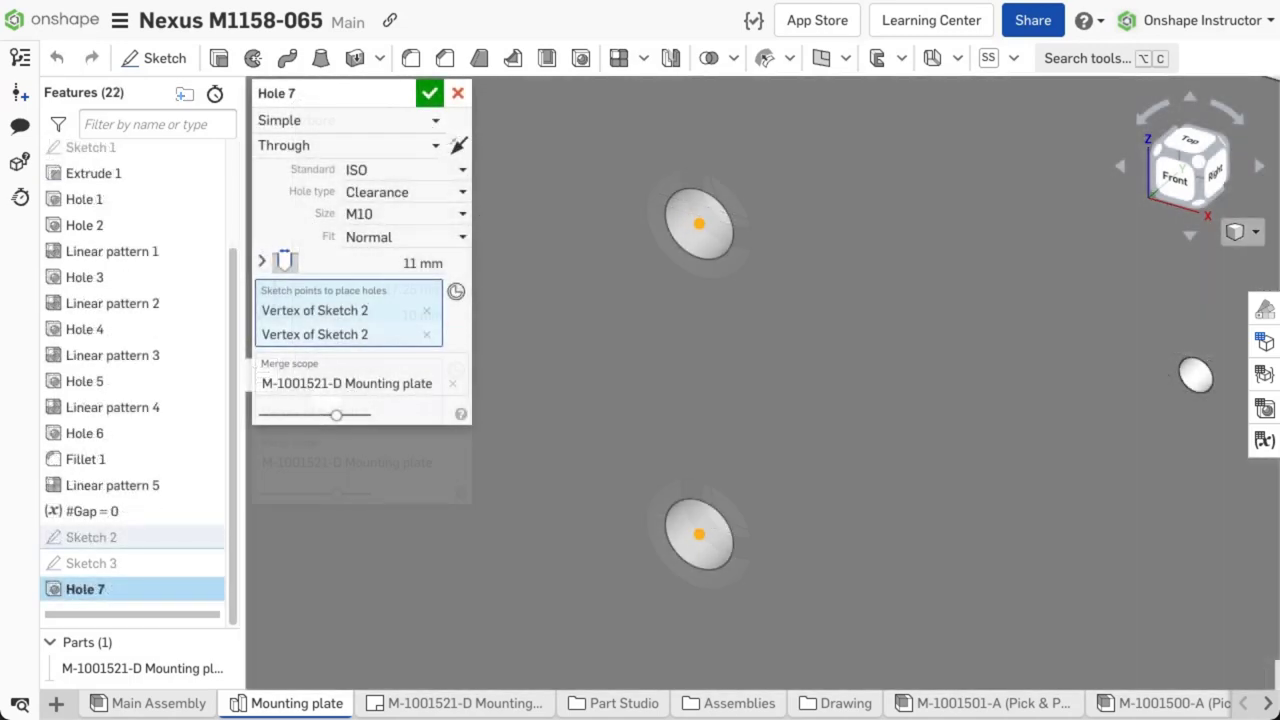
Try the counterbore and countersink hole styles and look through the hole standards list.
left_click(347, 120)
left_click(310, 160)
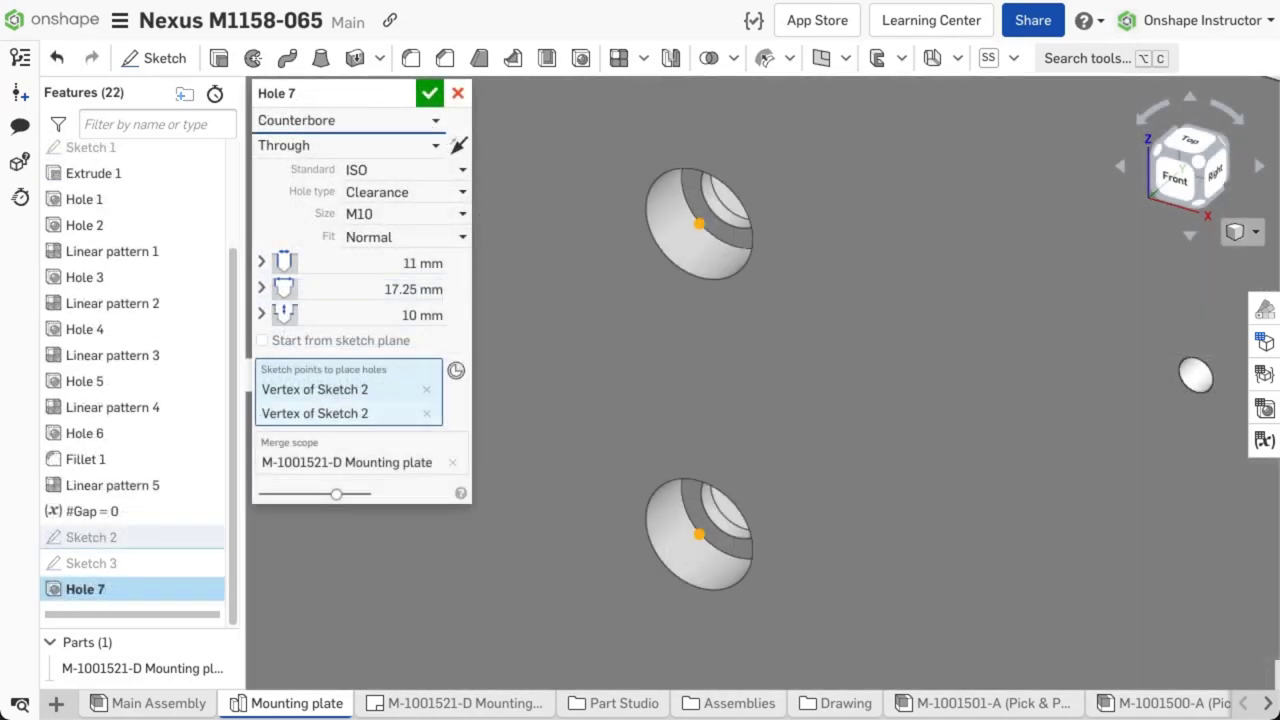
key("Down")
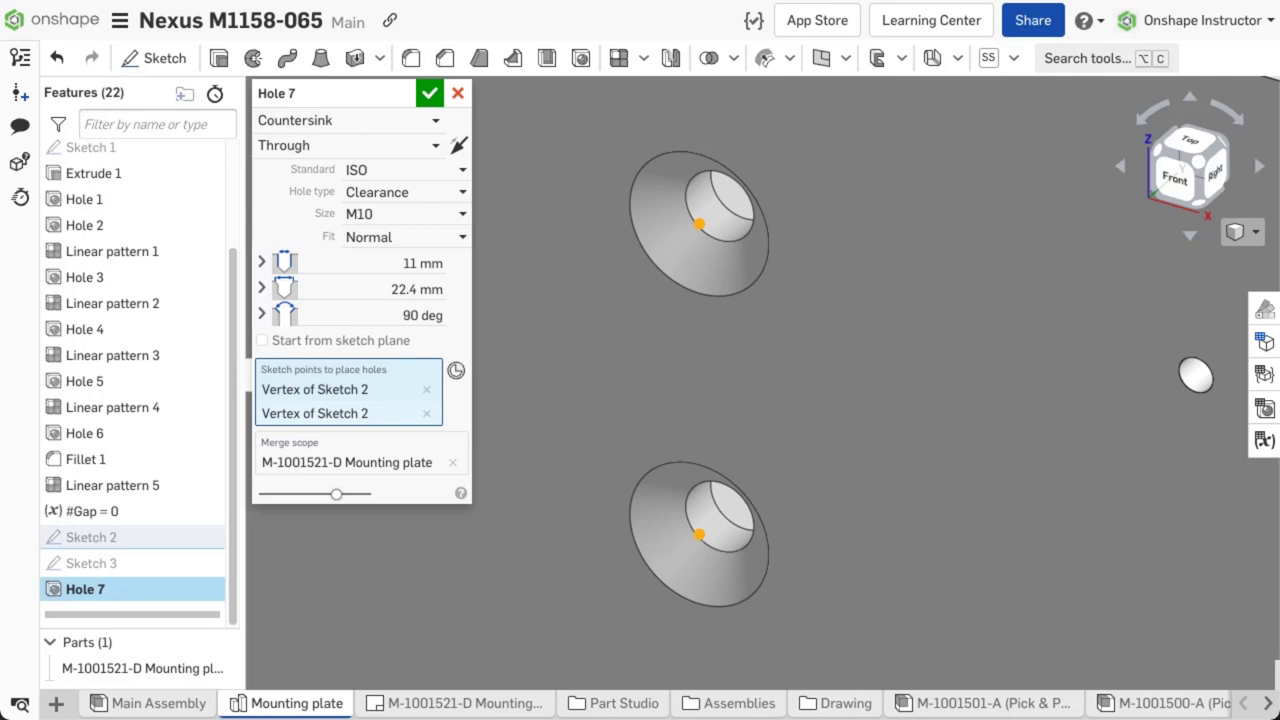
left_click(405, 170)
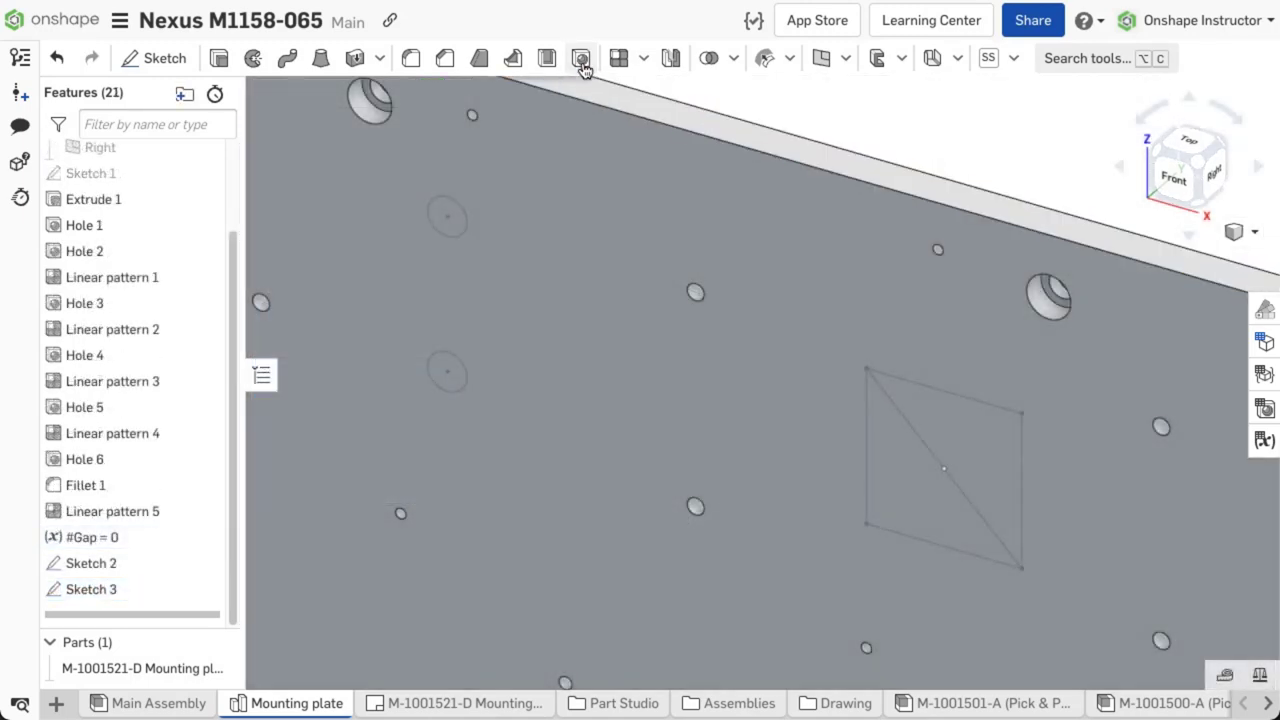
Start Hole 7 with the Simple style and check its end conditions.
left_click(582, 62)
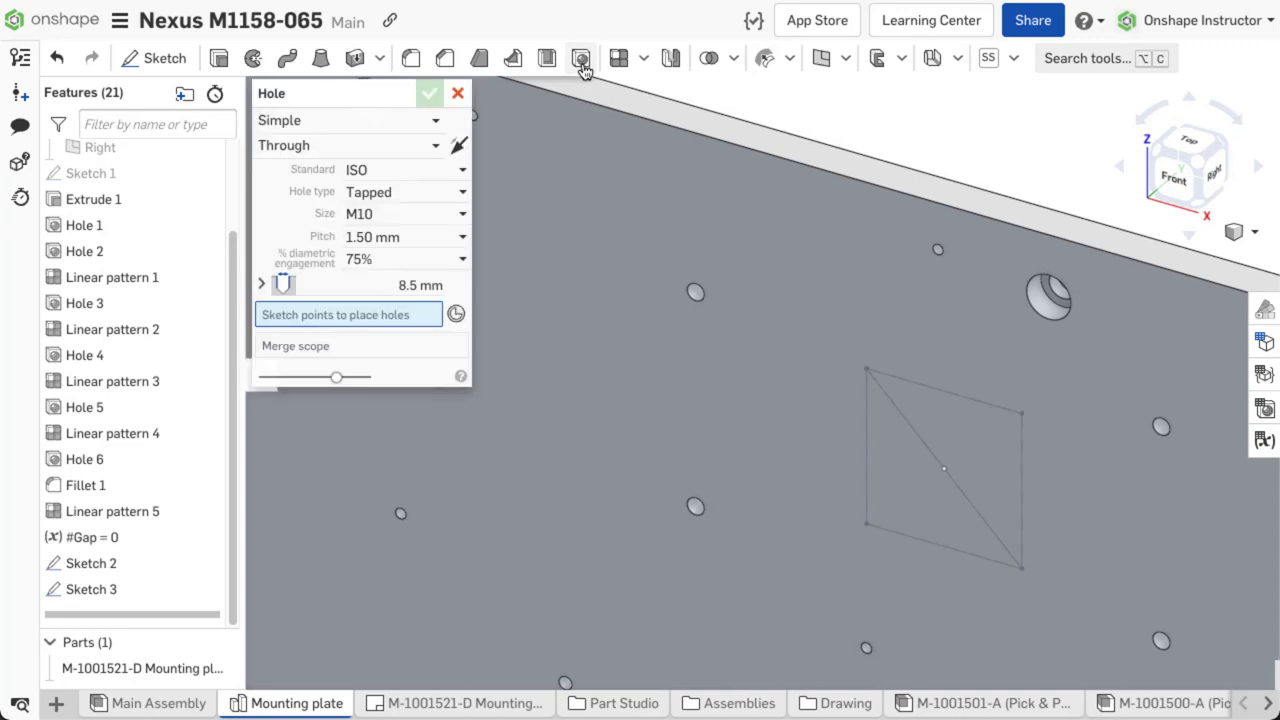
left_click(437, 121)
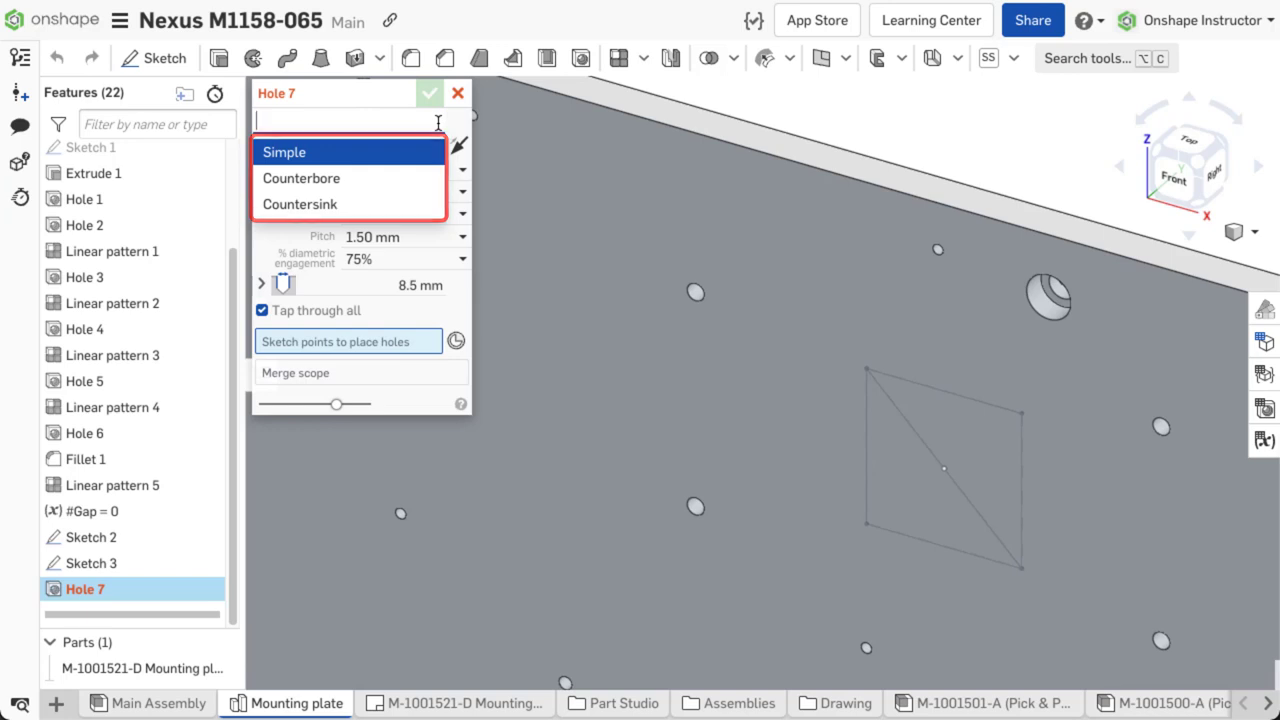
key("Return")
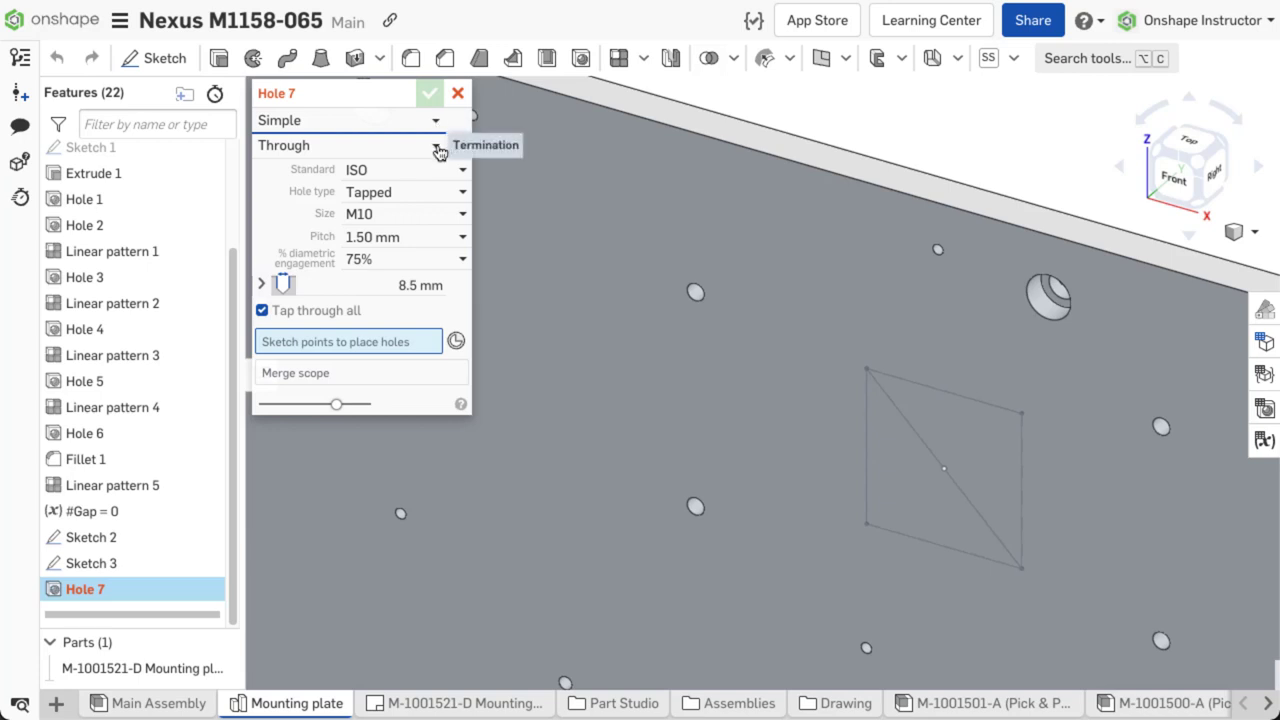
left_click(438, 145)
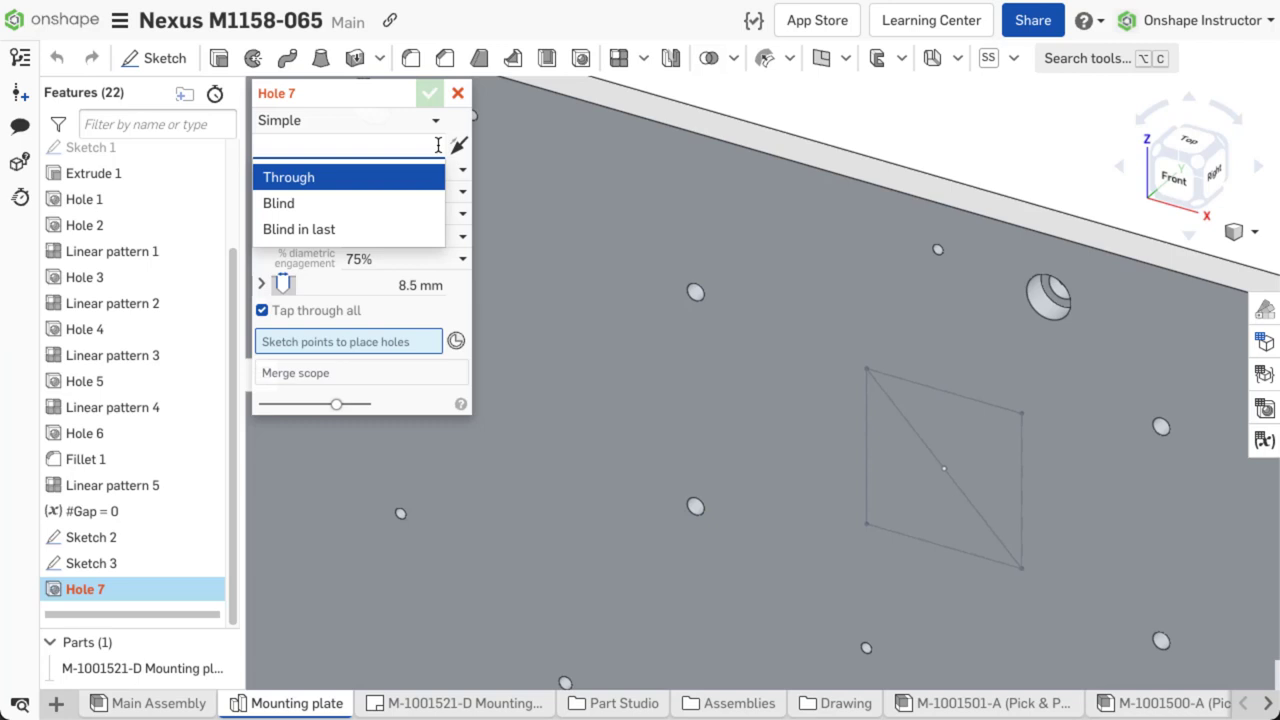
Keep Hole 7 Through and make it an M10 clearance hole with Normal fit (11 mm).
left_click(438, 145)
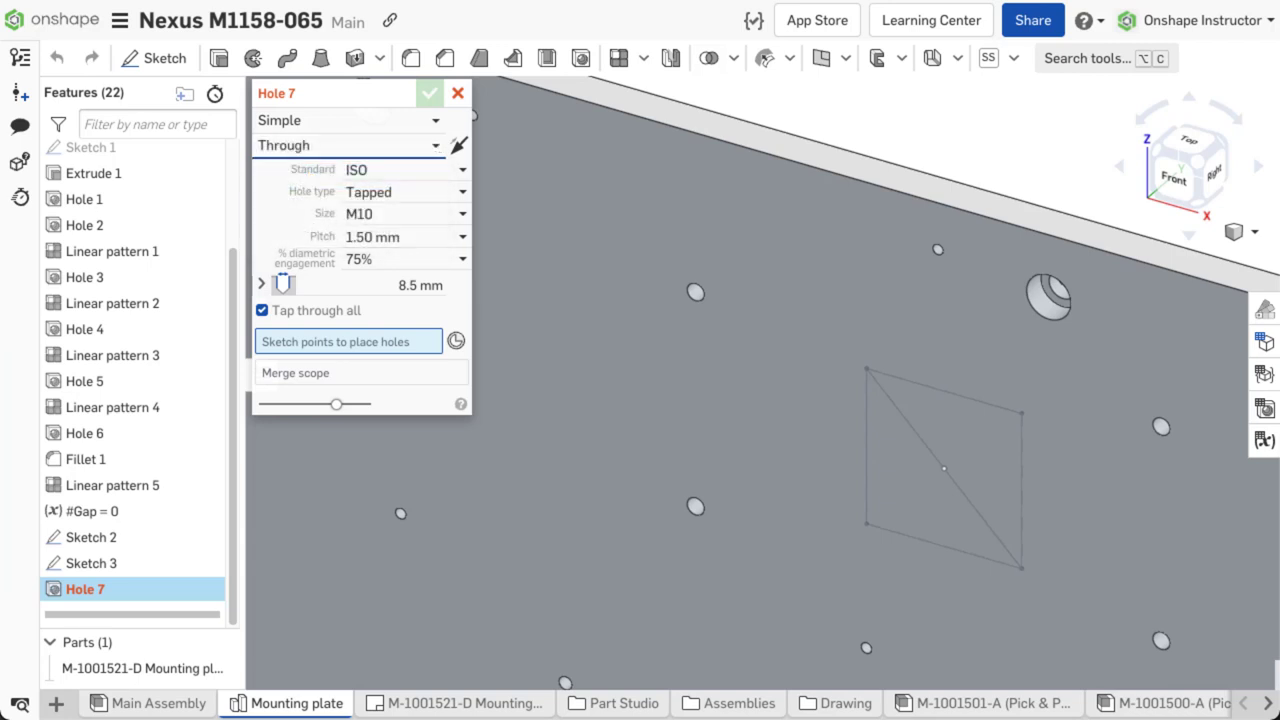
left_click(458, 192)
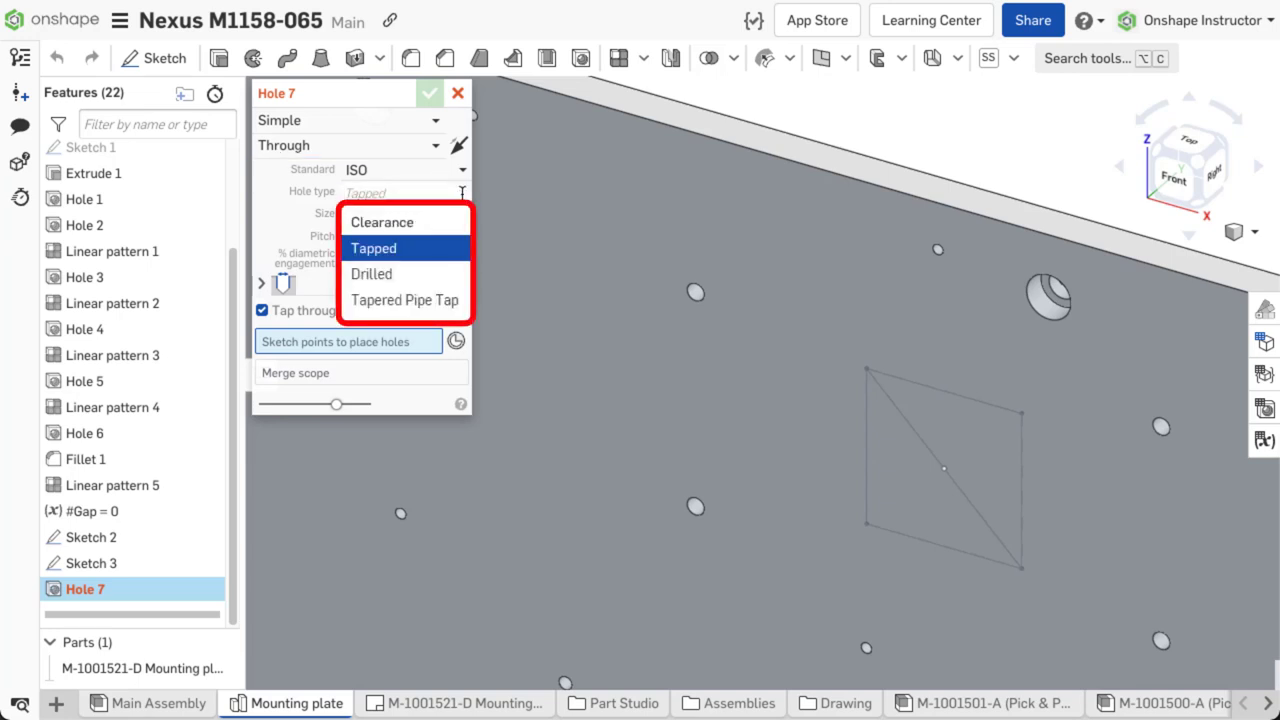
left_click(444, 222)
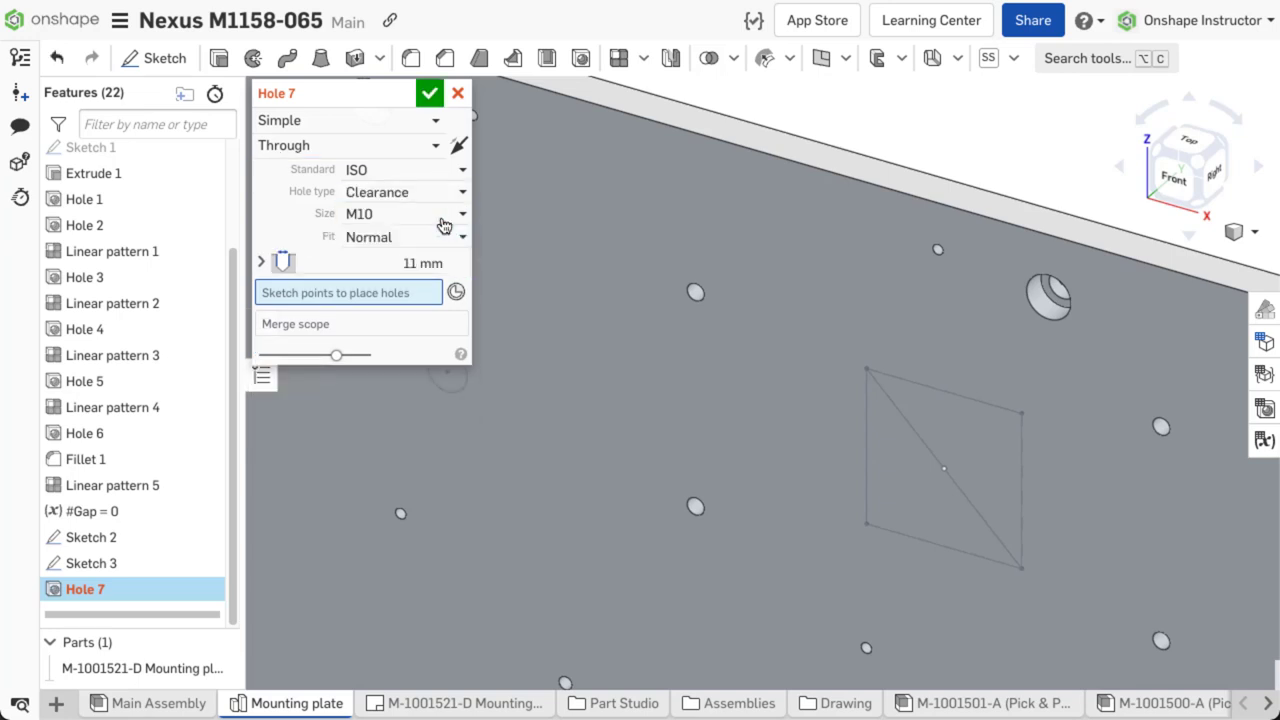
left_click(462, 236)
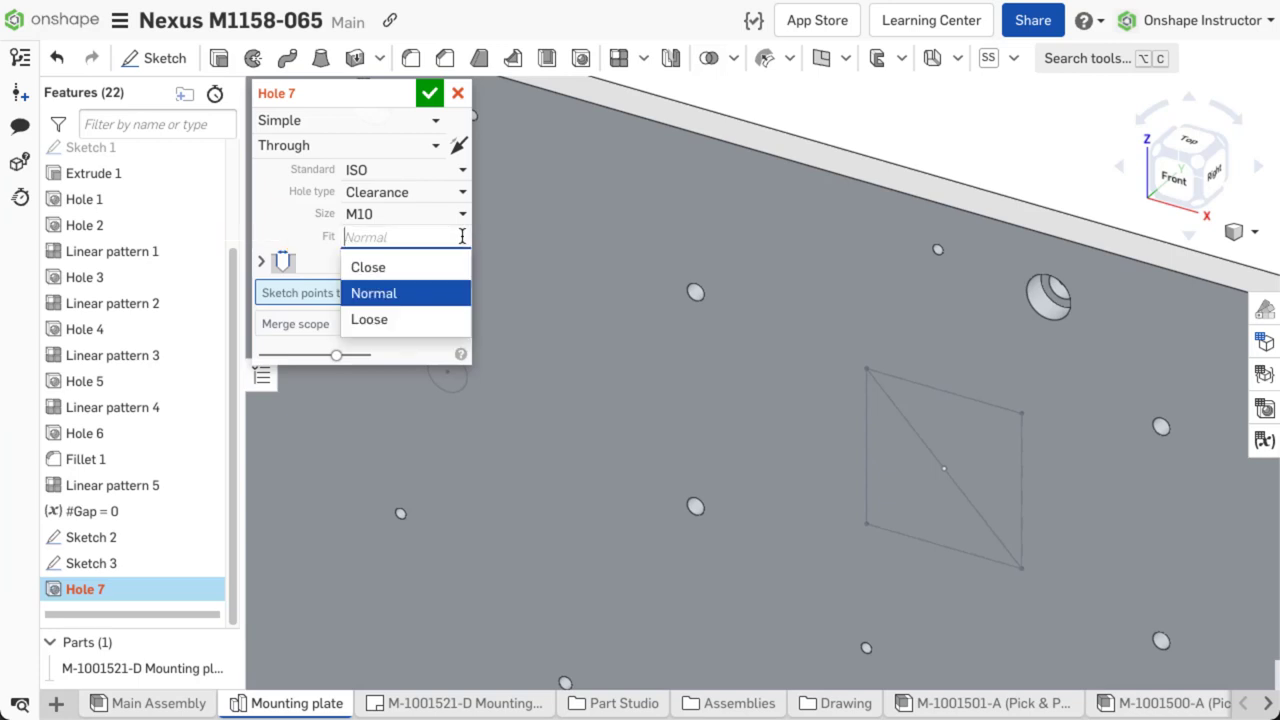
key("Return")
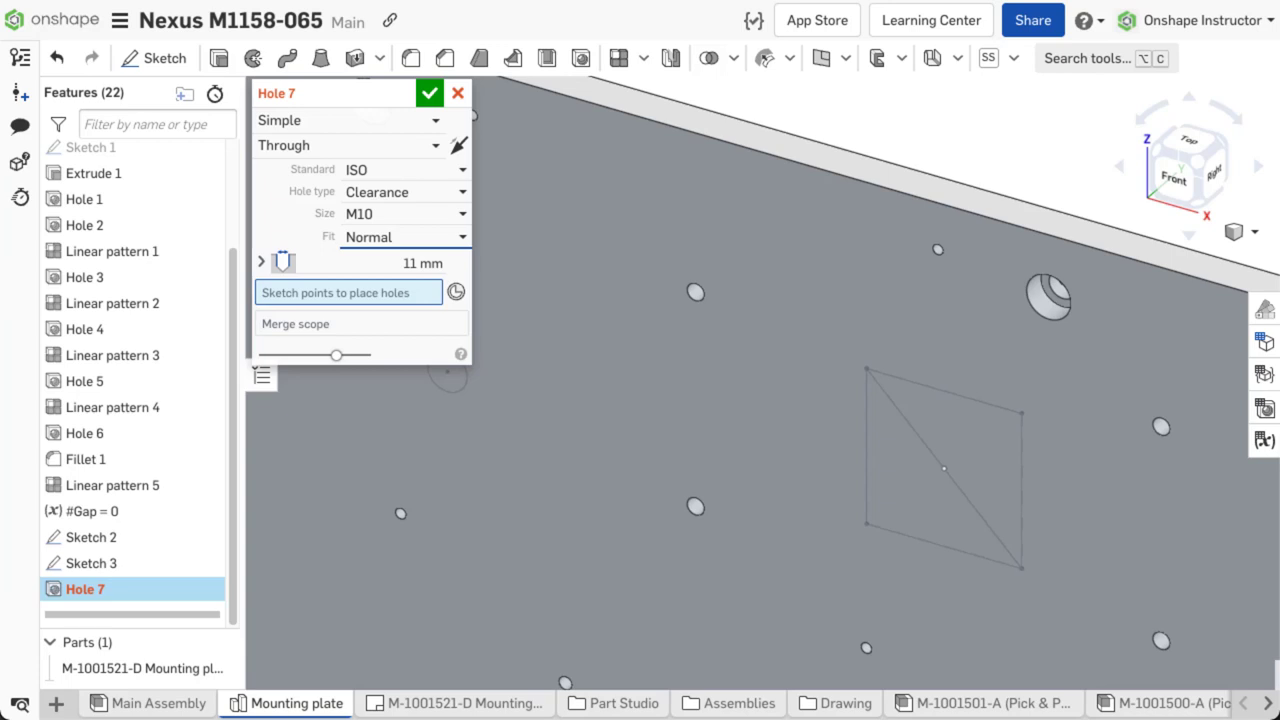
Switch Hole 7 to an ANSI 1/4 clearance hole with Free fit, 6.756 mm.
left_click(462, 170)
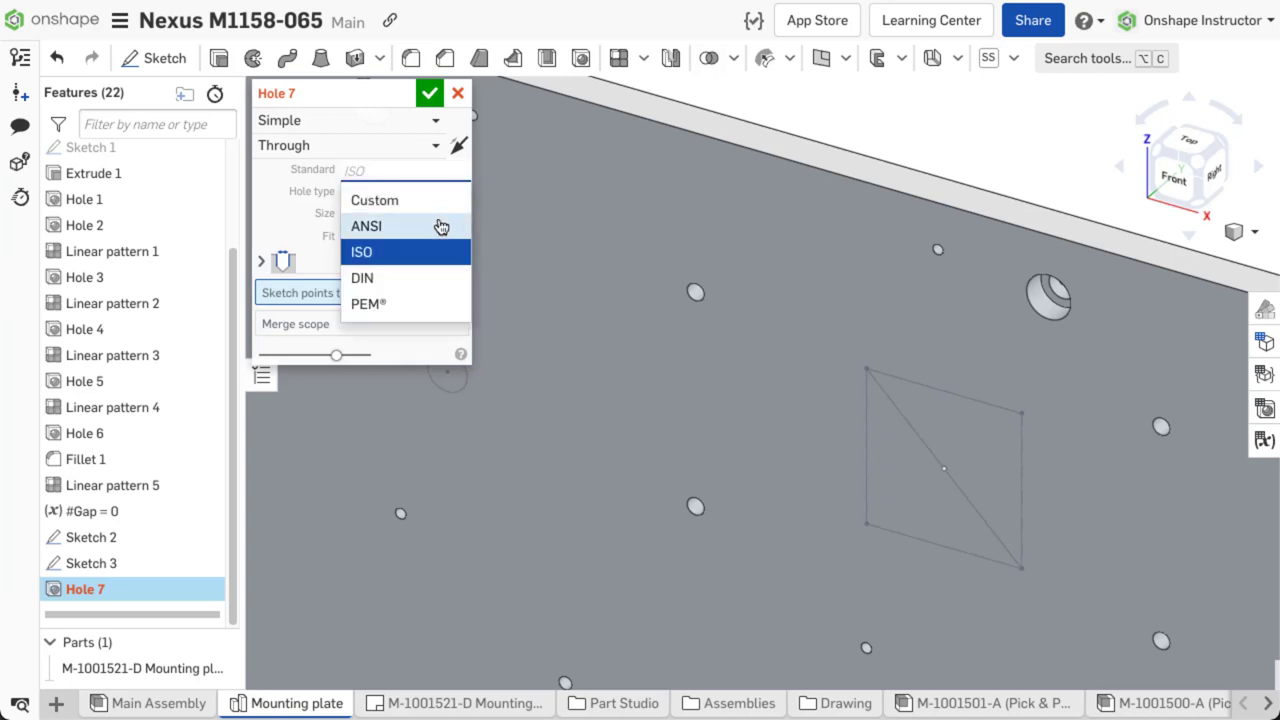
left_click(445, 224)
left_click(455, 193)
left_click(449, 222)
left_click(449, 213)
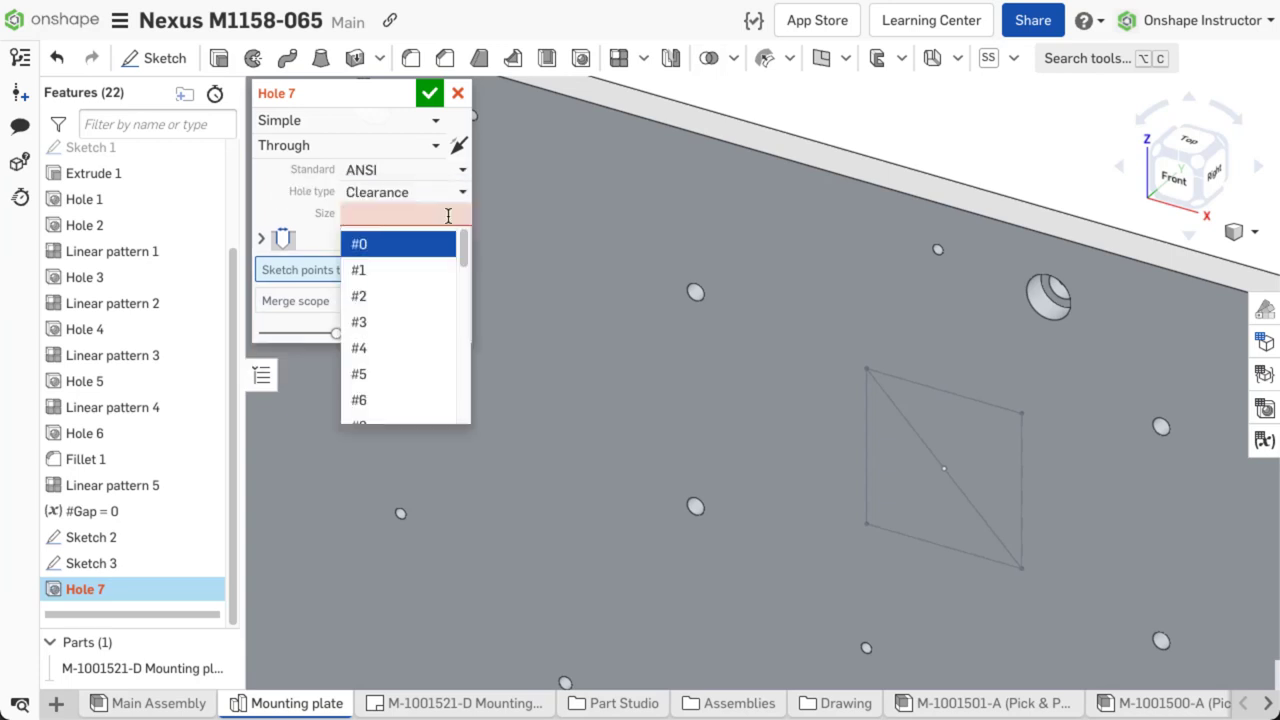
type("1/")
left_click(424, 244)
left_click(462, 237)
left_click(434, 289)
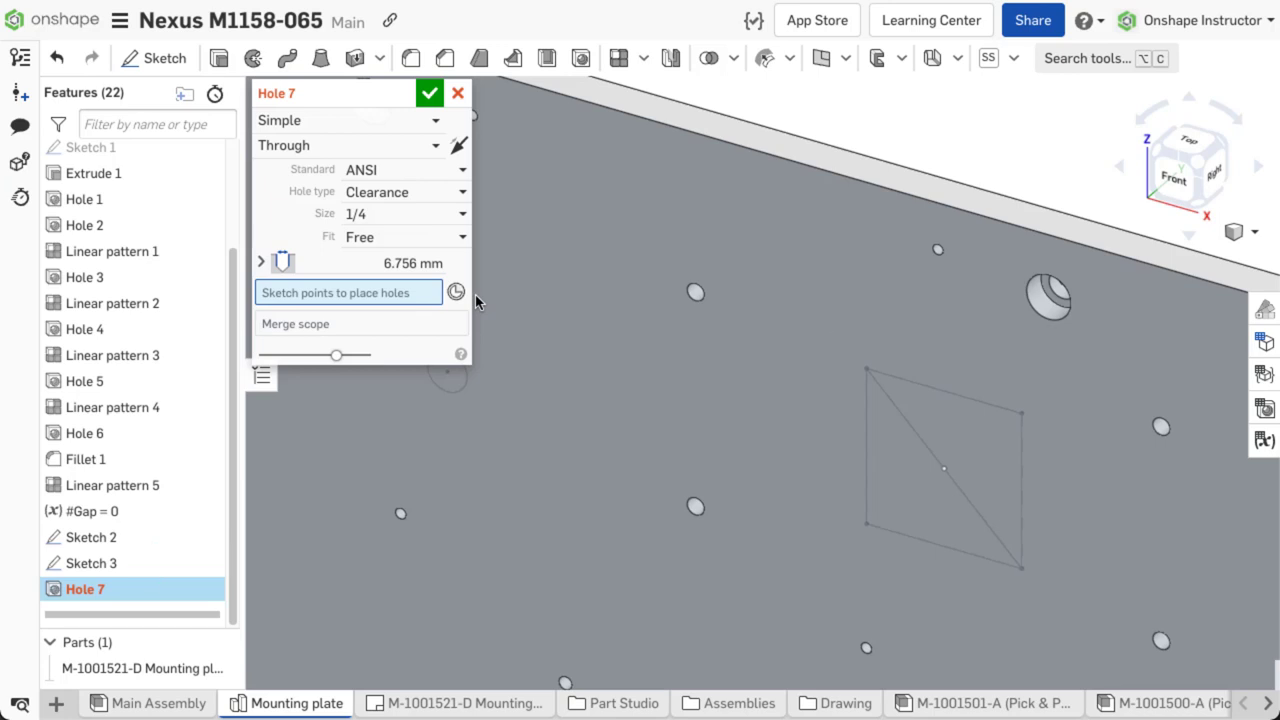
Clear the Sketch 3 selection and place holes at its four corner vertices.
left_click(142, 567)
left_click(205, 566)
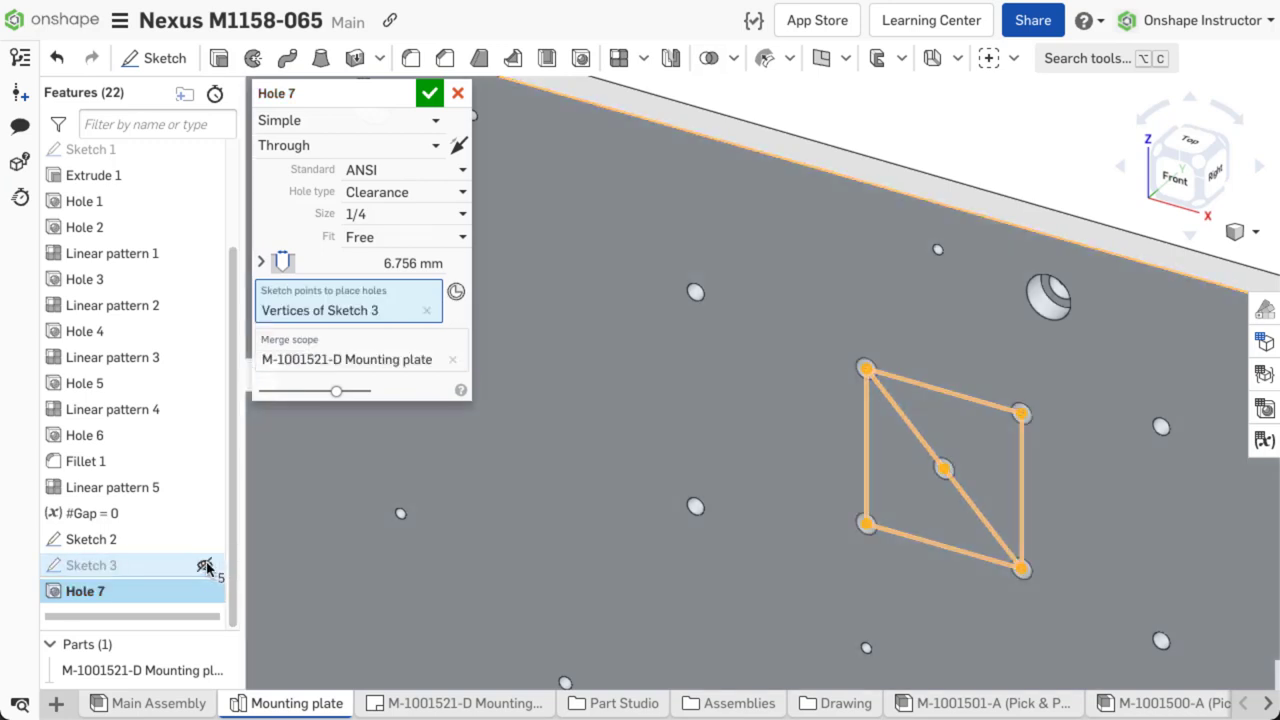
key("space")
left_click(866, 370)
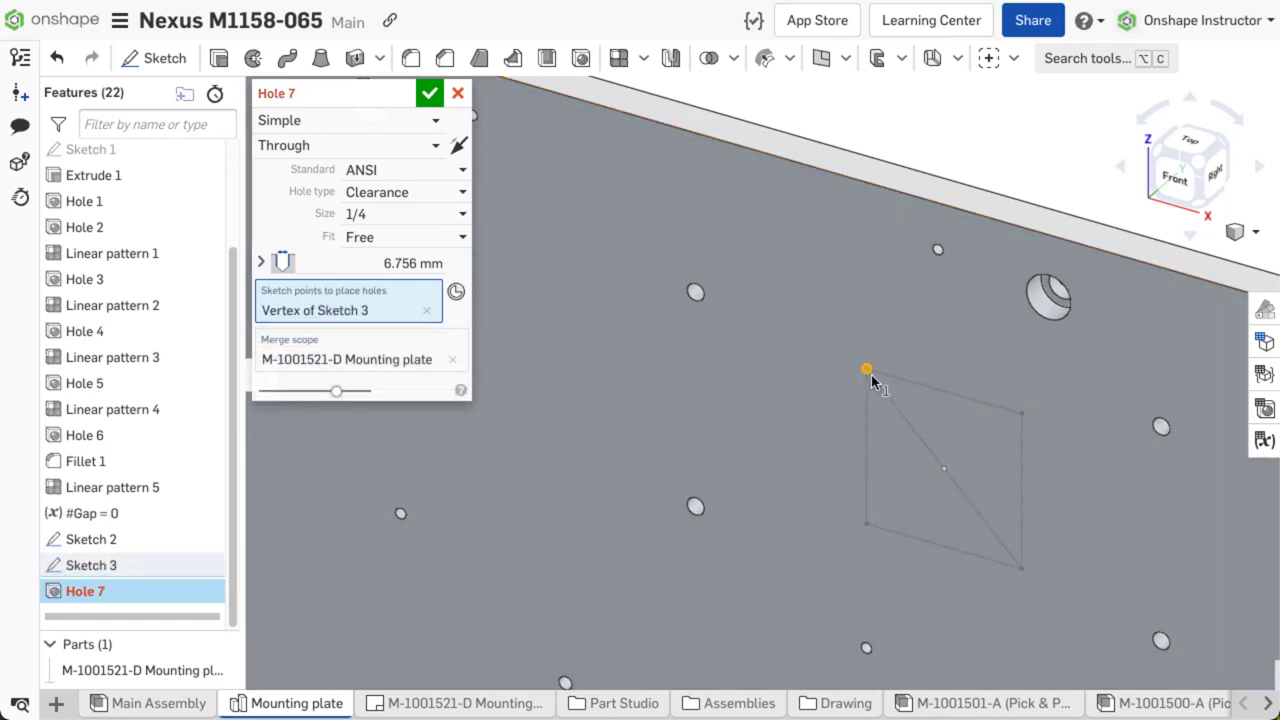
left_click(1021, 414)
left_click(1021, 570)
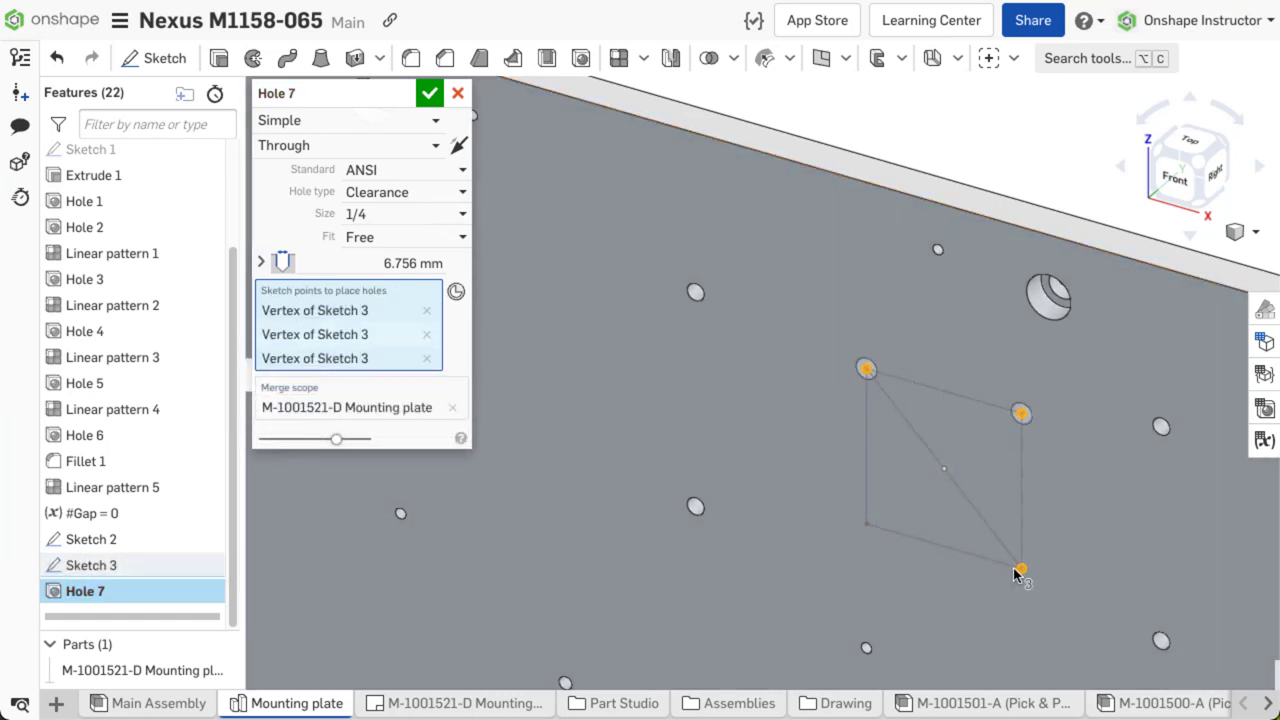
left_click(864, 524)
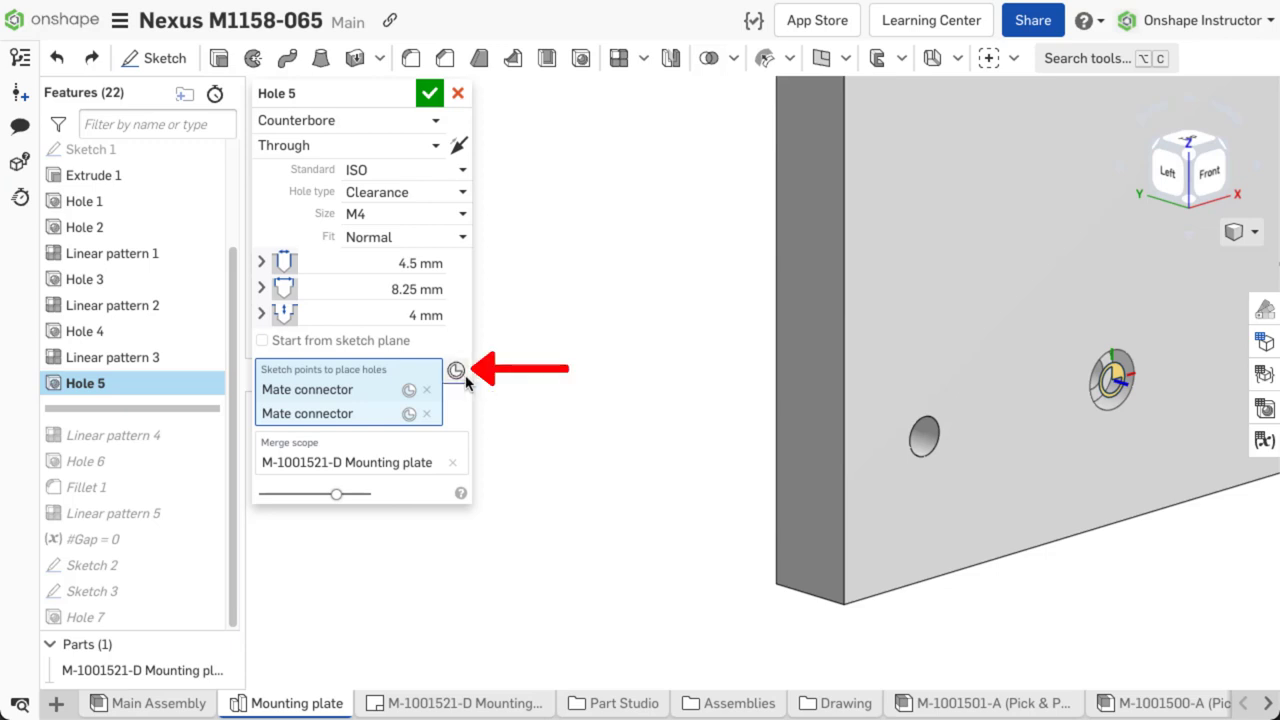
Add a mate connector hole location at the plate's bottom corner, offset -50 mm in Y.
left_click(457, 371)
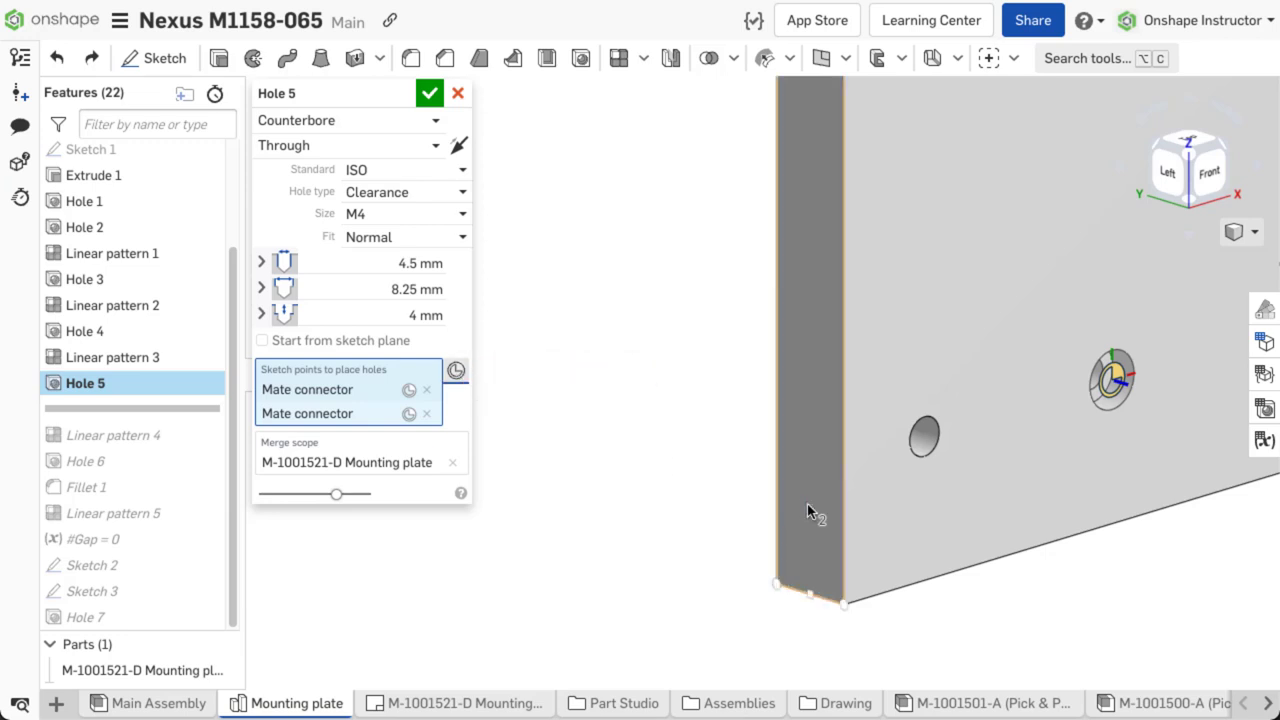
left_click(812, 572)
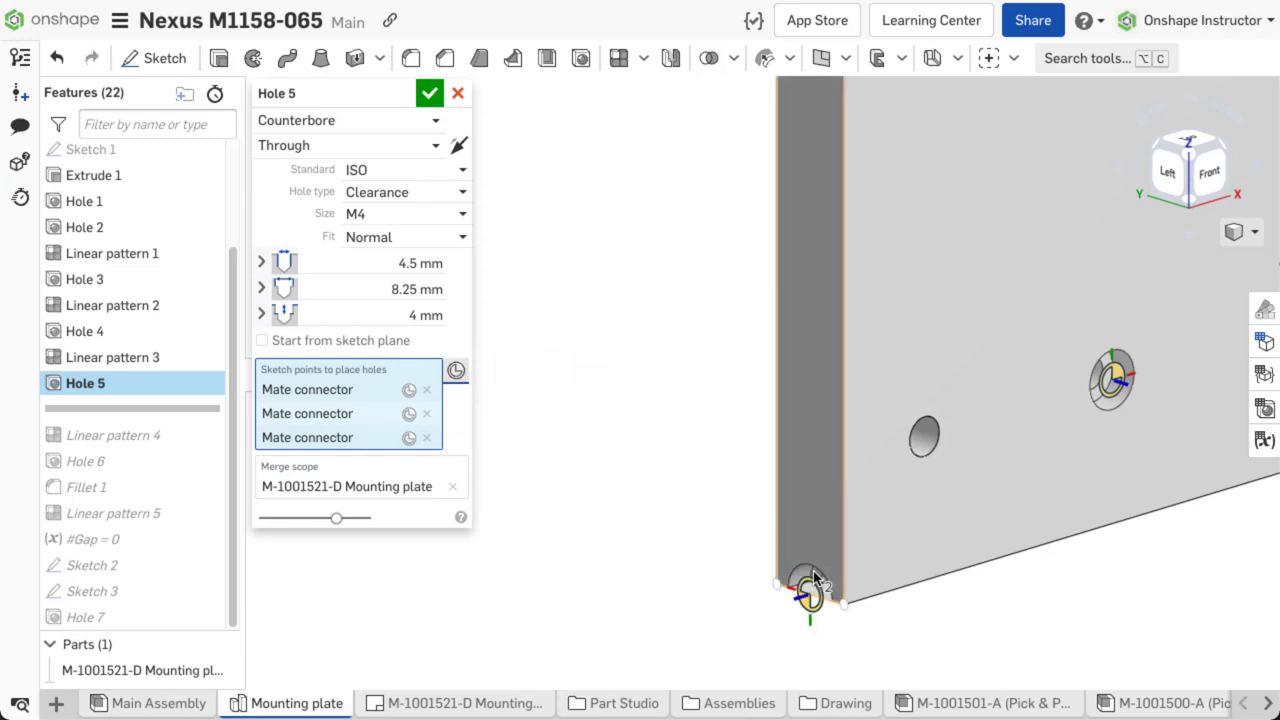
left_click(409, 440)
left_click(594, 283)
type("-50")
key("Return")
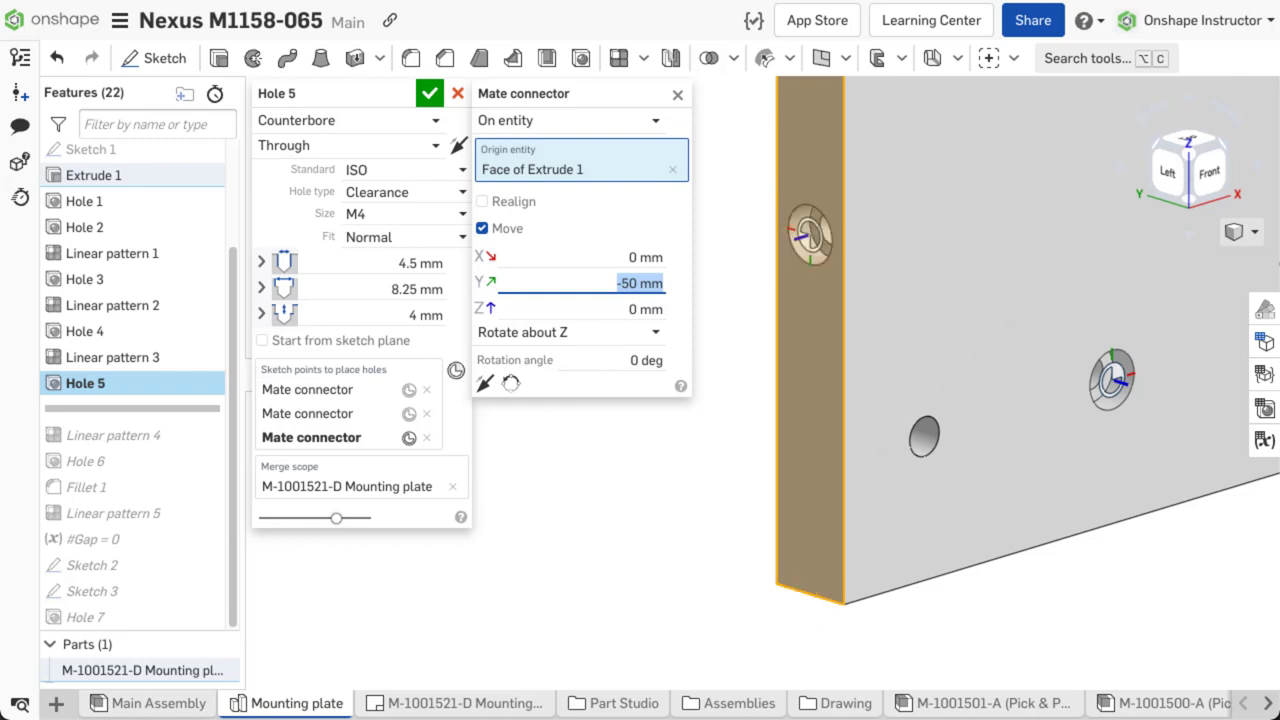
left_click(677, 94)
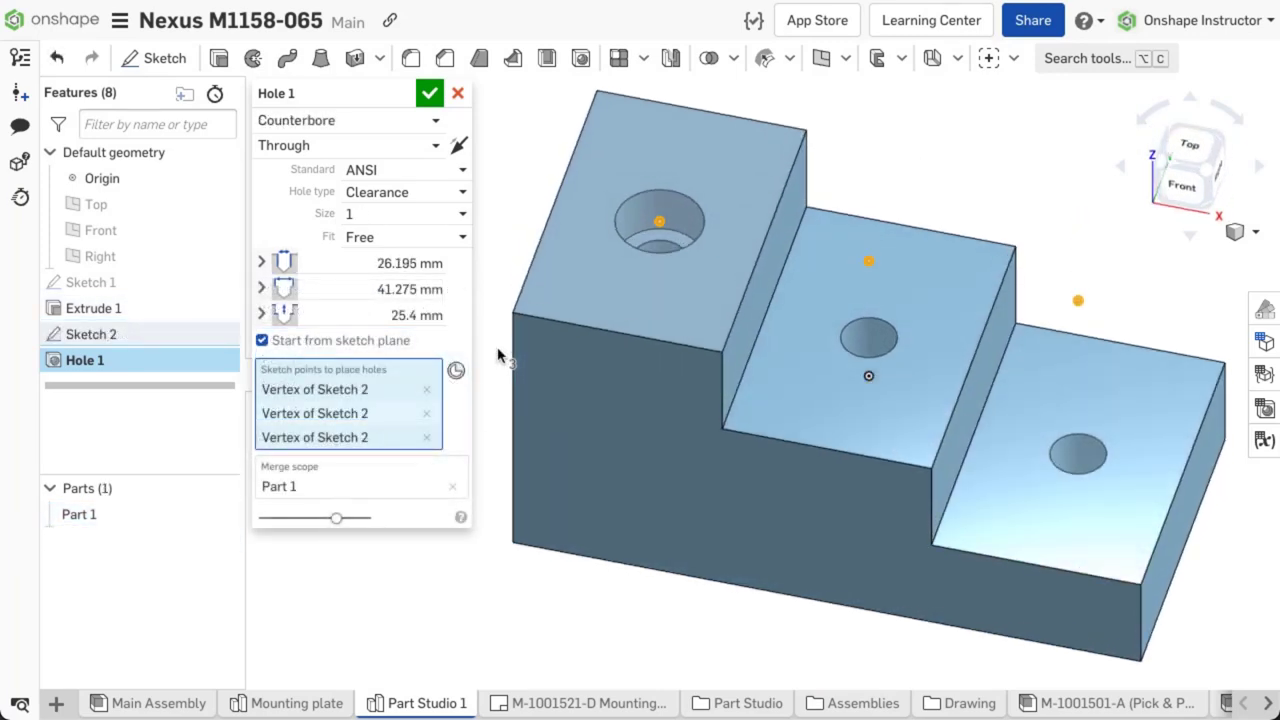
Turn off Start from sketch plane for Hole 1's counterbored holes.
left_click(264, 342)
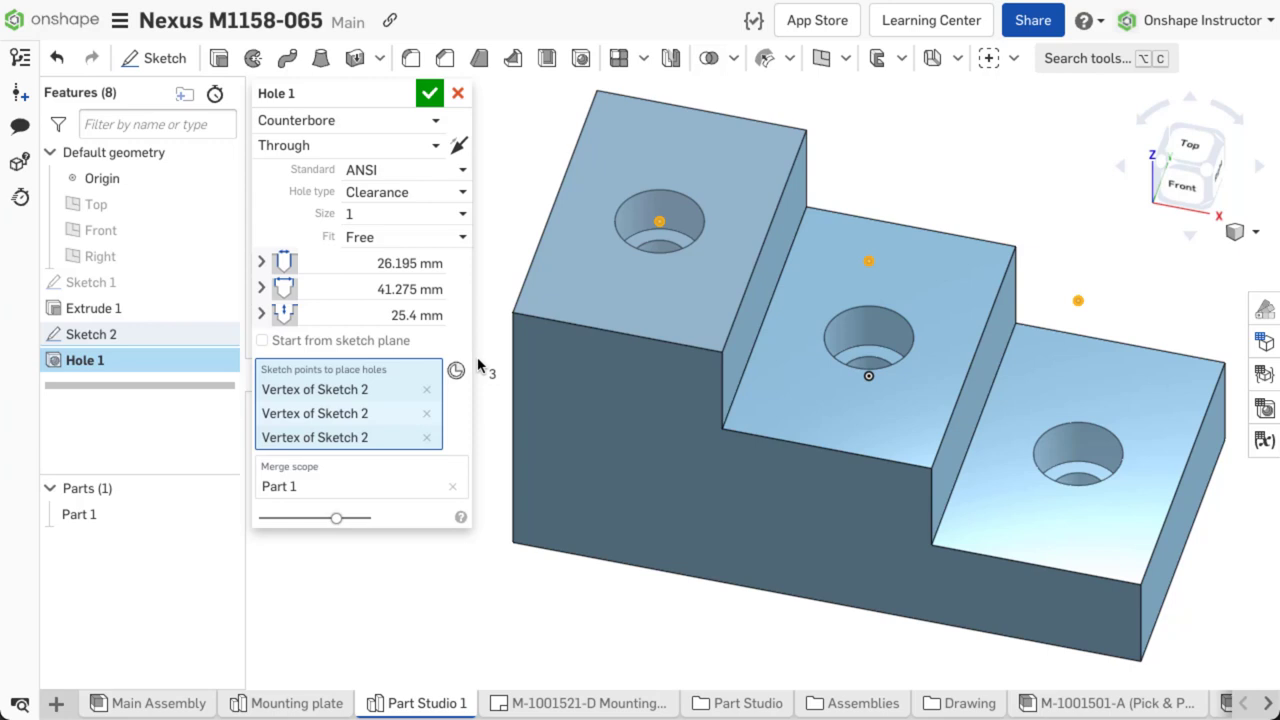
key("shift+1")
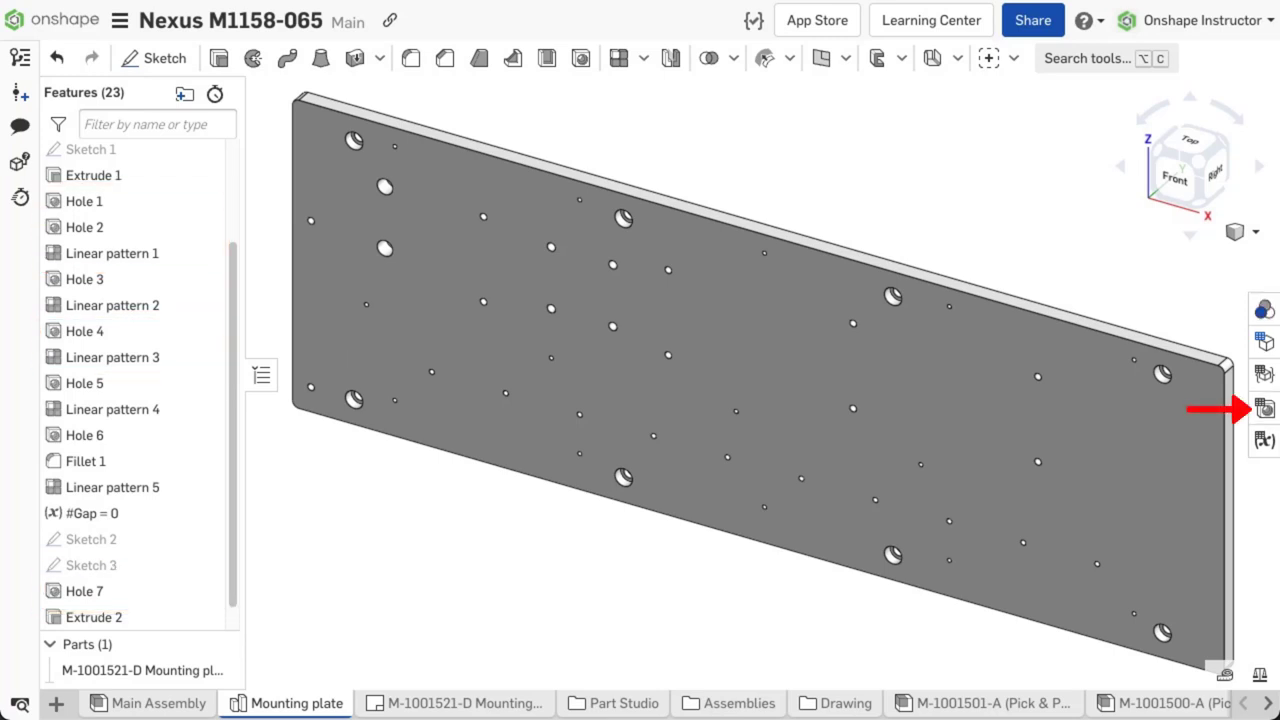
Show the plate's hole table, inspect a hole's row, and open the table's options menu.
left_click(1266, 409)
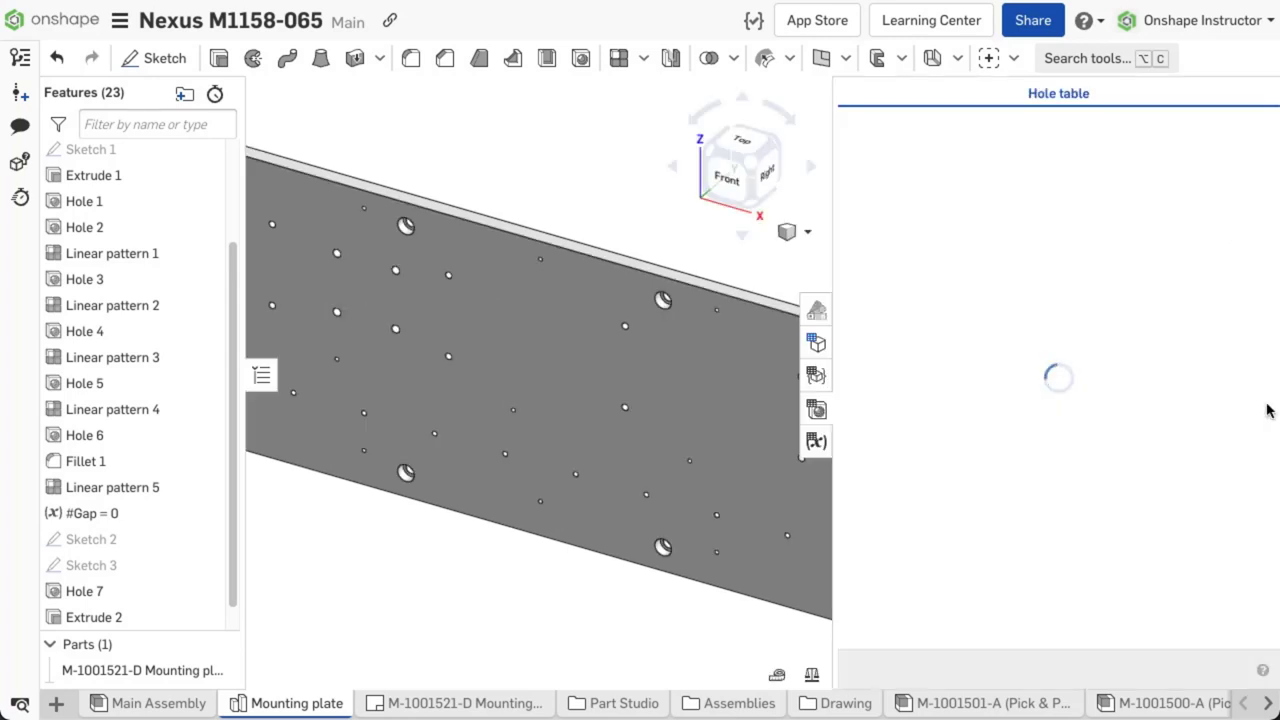
key("f")
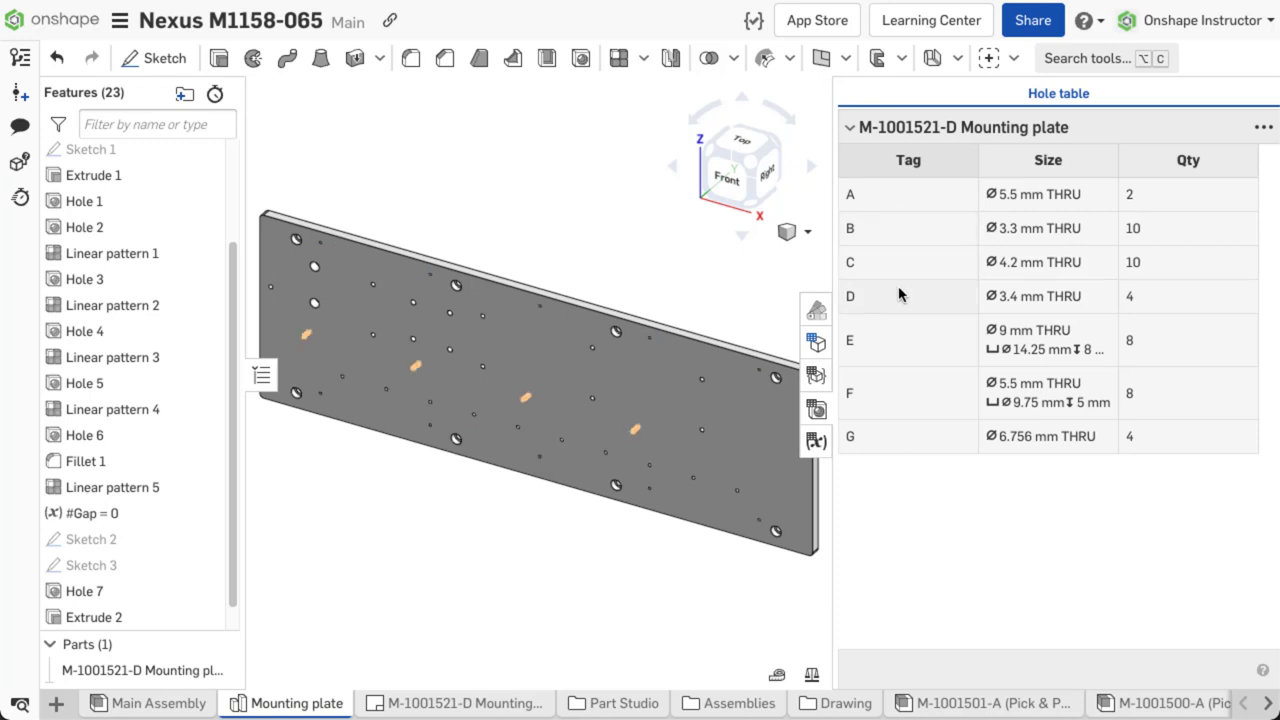
scroll(366, 286, "up", 5)
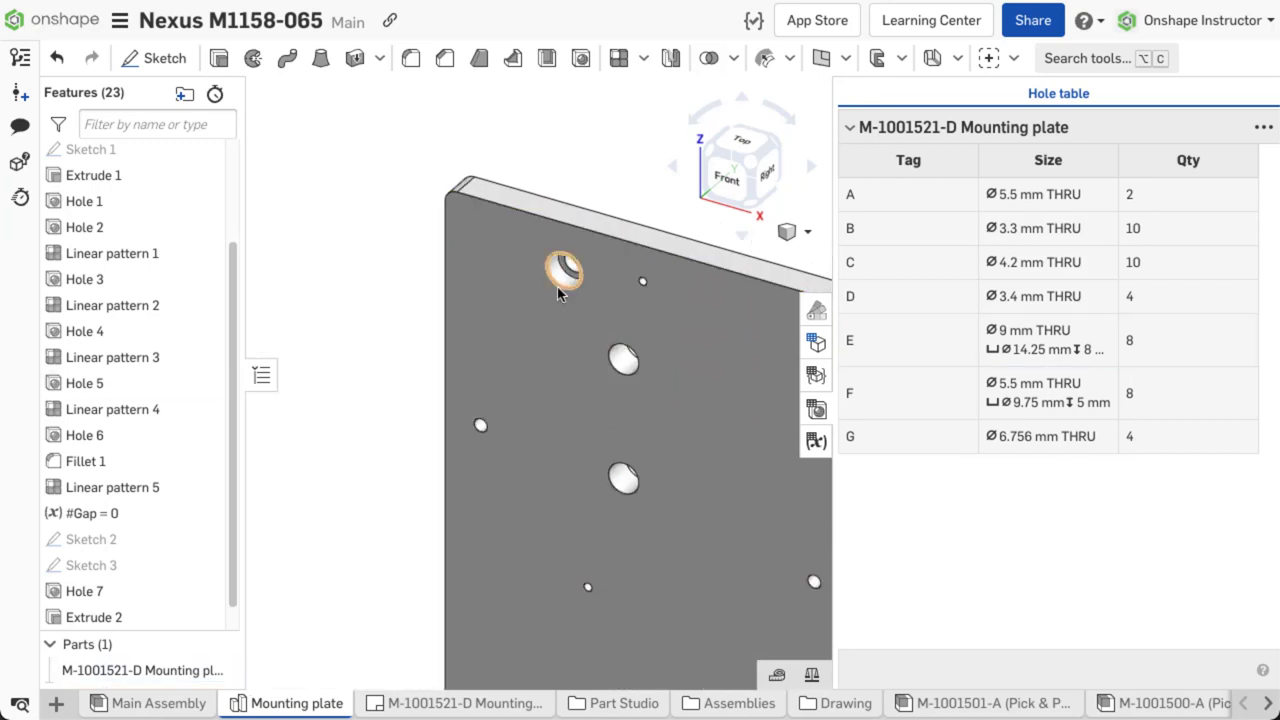
left_click(480, 426)
left_click(481, 428)
left_click(1265, 127)
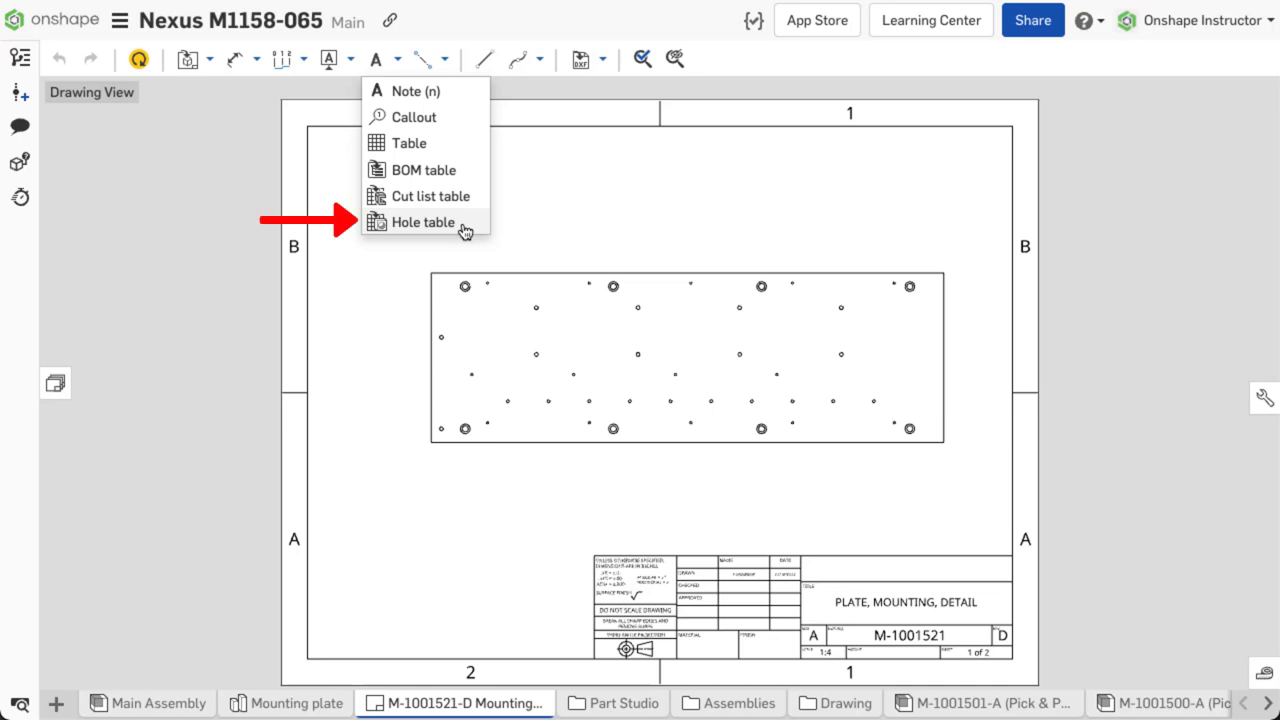
Insert a hole table into the mounting plate drawing over the plate view.
left_click(463, 225)
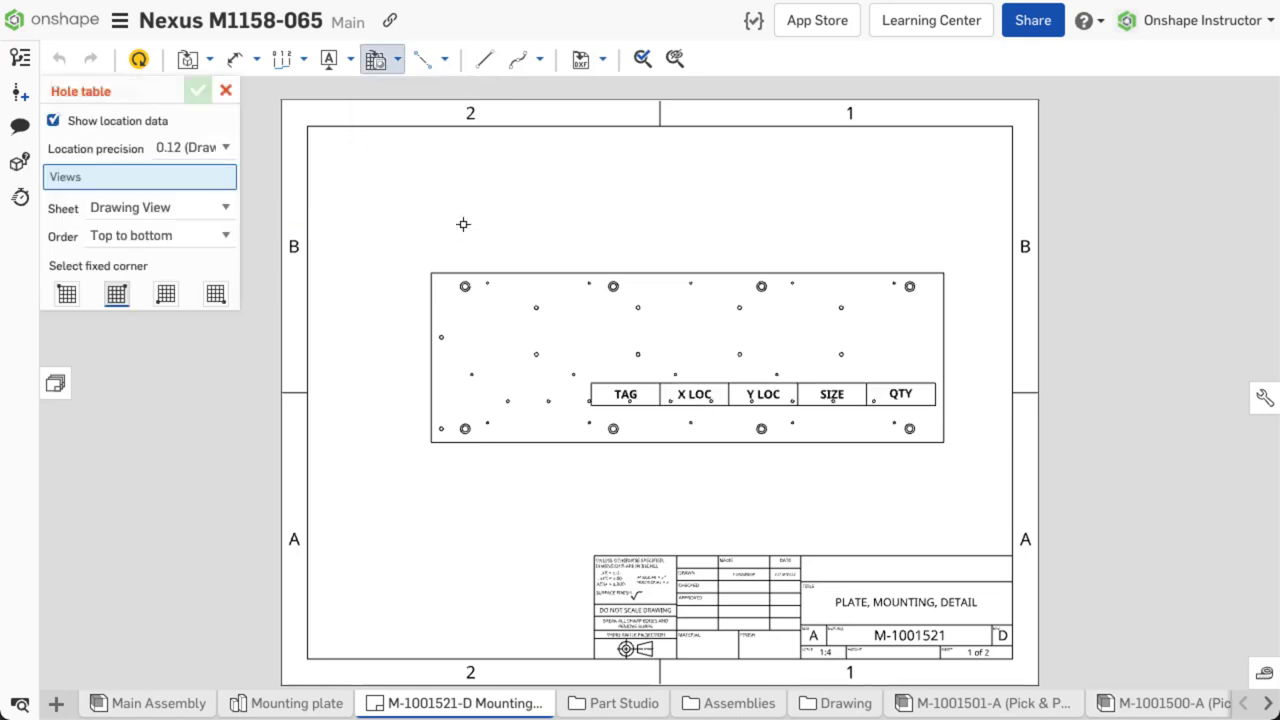